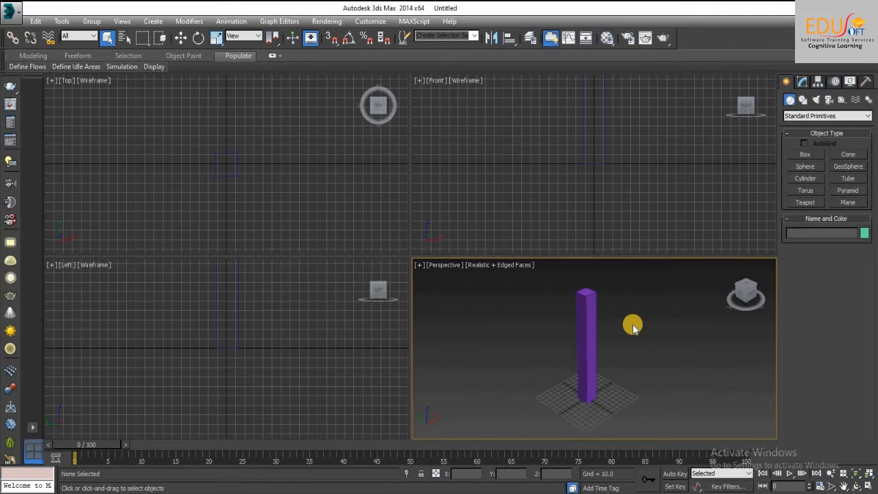
Select the four vertical edges of the purple box at the edge sub-object level.
{"action": "left_click", "coordinate": [584, 336]}
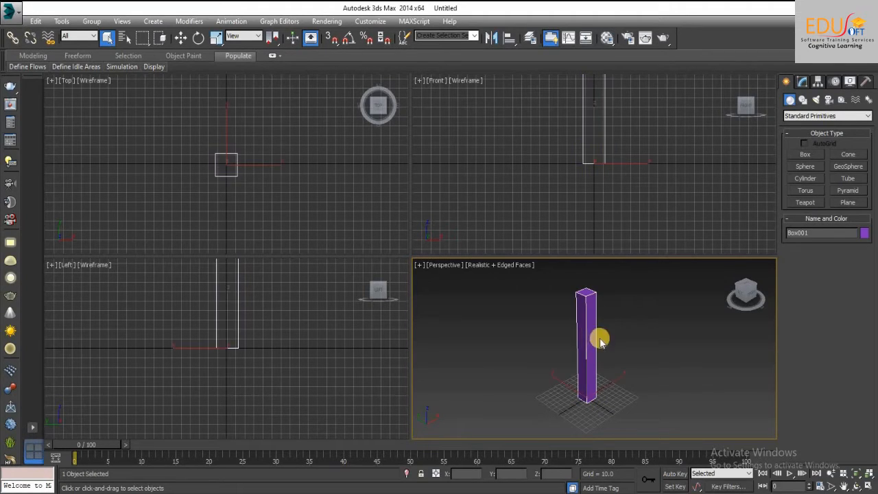
{"action": "mouse_move", "coordinate": [600, 339]}
{"action": "middle_mouse_down"}
{"action": "mouse_move", "coordinate": [587, 338]}
{"action": "mouse_move", "coordinate": [599, 339]}
{"action": "middle_mouse_up"}
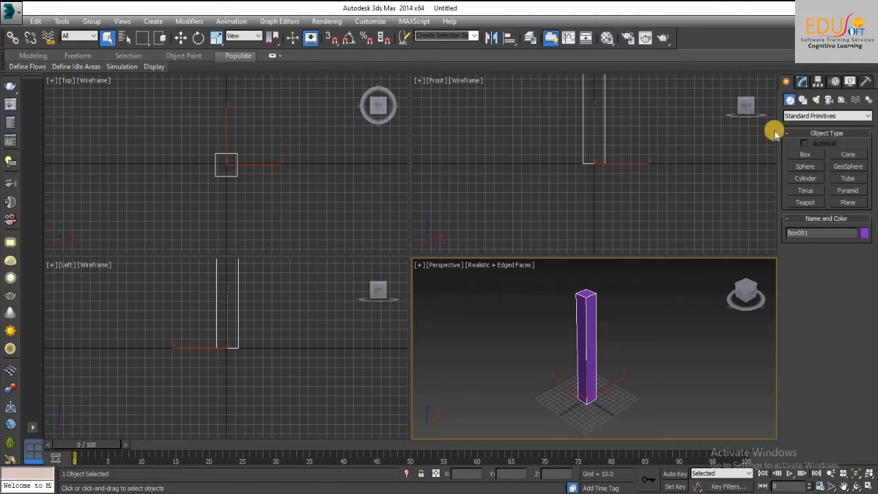
{"action": "left_click", "coordinate": [804, 82]}
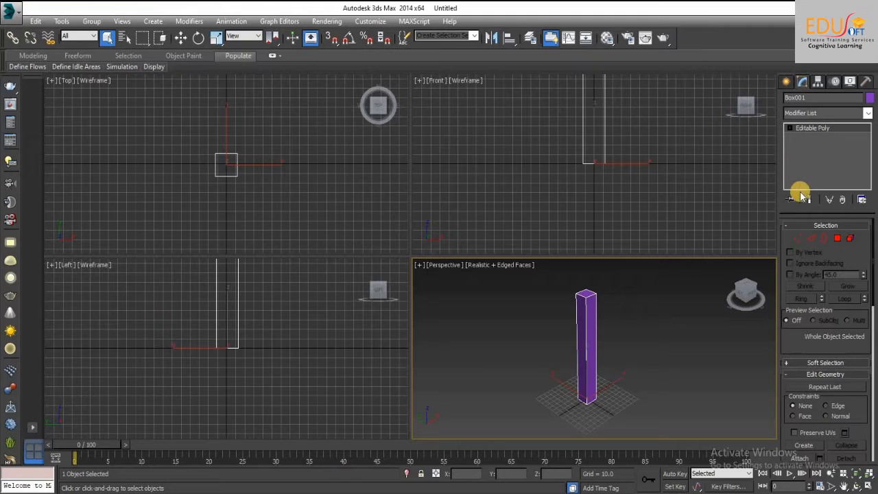
{"action": "left_click", "coordinate": [809, 242]}
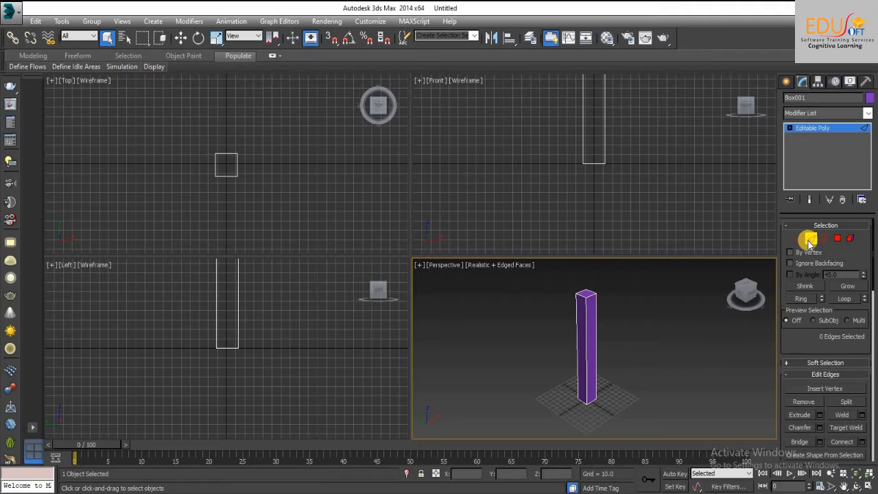
{"action": "left_click", "coordinate": [628, 174]}
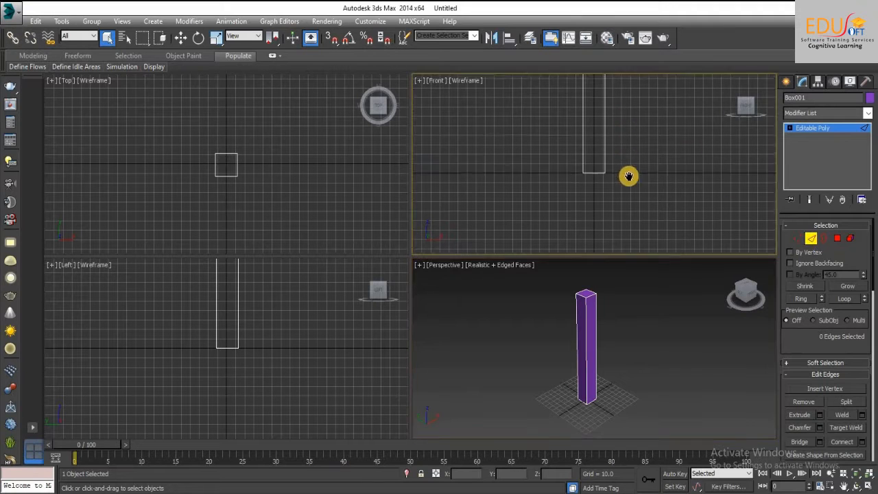
{"action": "left_click_drag", "start_coordinate": [644, 129], "coordinate": [535, 176]}
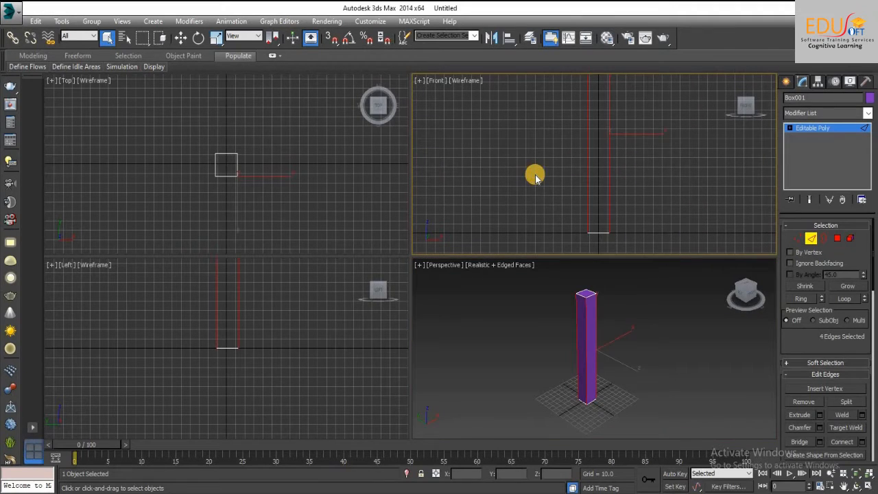
Start connecting the four vertical edges in the enlarged perspective view, using 5 segments and a pinch of -34.
{"action": "right_click", "coordinate": [624, 341]}
{"action": "left_click", "coordinate": [867, 485]}
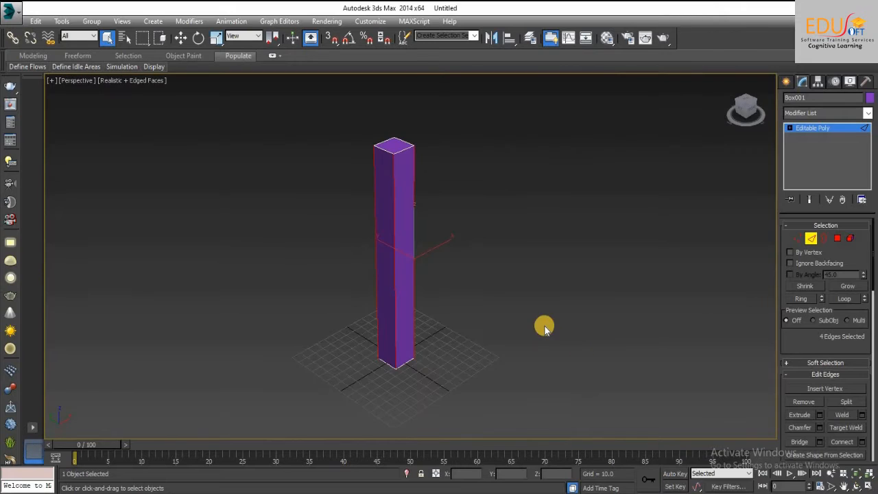
{"action": "middle_click_drag", "start_coordinate": [446, 253], "coordinate": [459, 235], "text": "alt"}
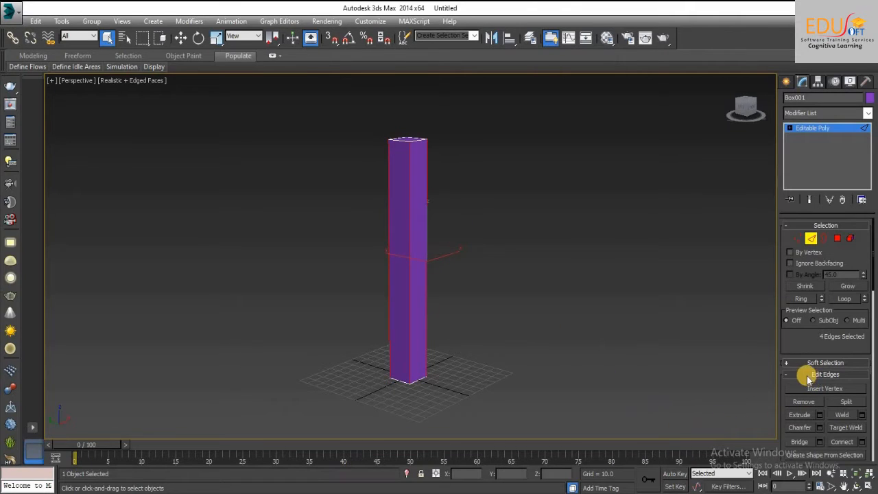
{"action": "left_click", "coordinate": [823, 228]}
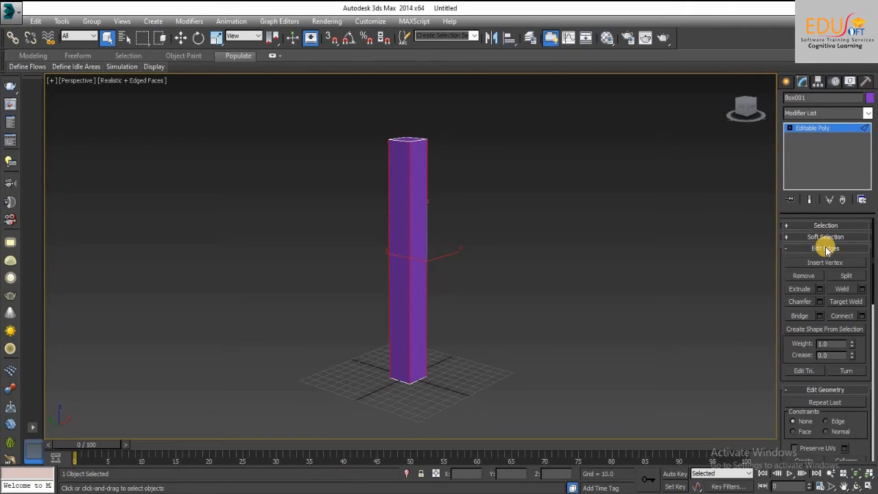
{"action": "left_click", "coordinate": [862, 316]}
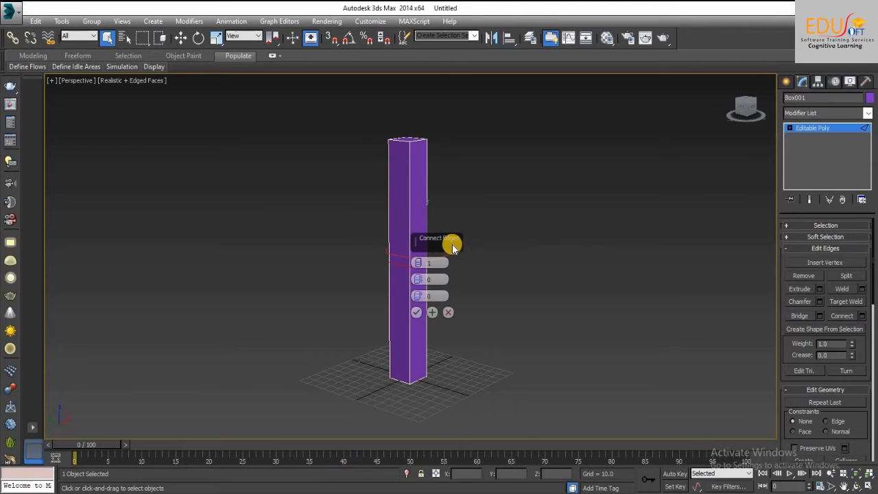
{"action": "left_click_drag", "start_coordinate": [452, 247], "coordinate": [562, 207]}
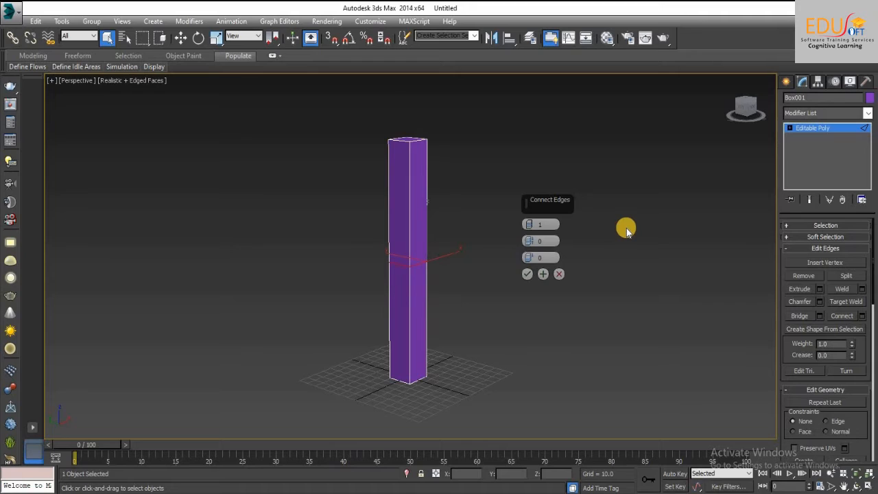
{"action": "left_click", "coordinate": [528, 224]}
{"action": "left_click", "coordinate": [529, 224]}
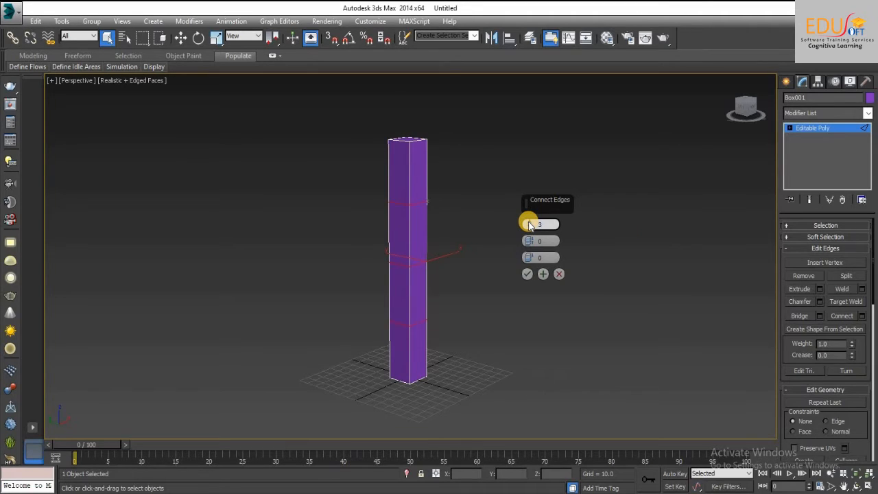
{"action": "left_click", "coordinate": [529, 224]}
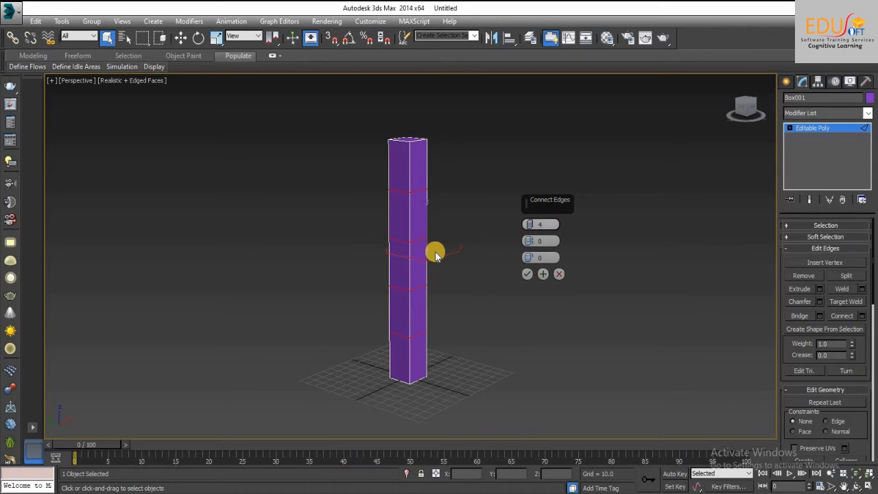
{"action": "left_click_drag", "start_coordinate": [530, 242], "coordinate": [525, 321]}
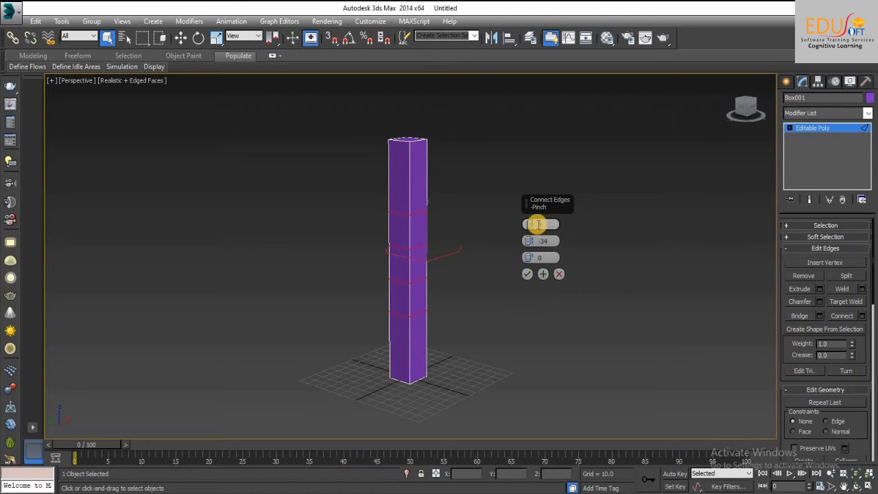
{"action": "type", "text": "5"}
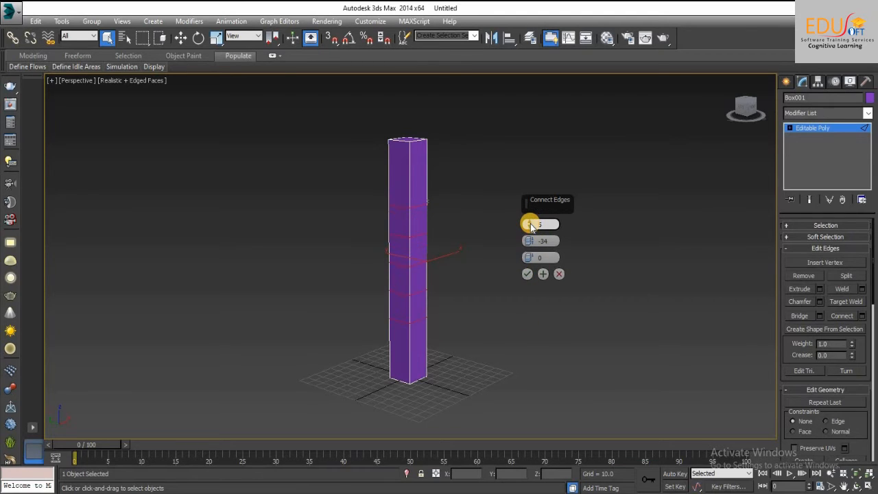
Set the edge connection's pinch to -30, keep the slide at 0, and apply the connection.
{"action": "left_click", "coordinate": [535, 242]}
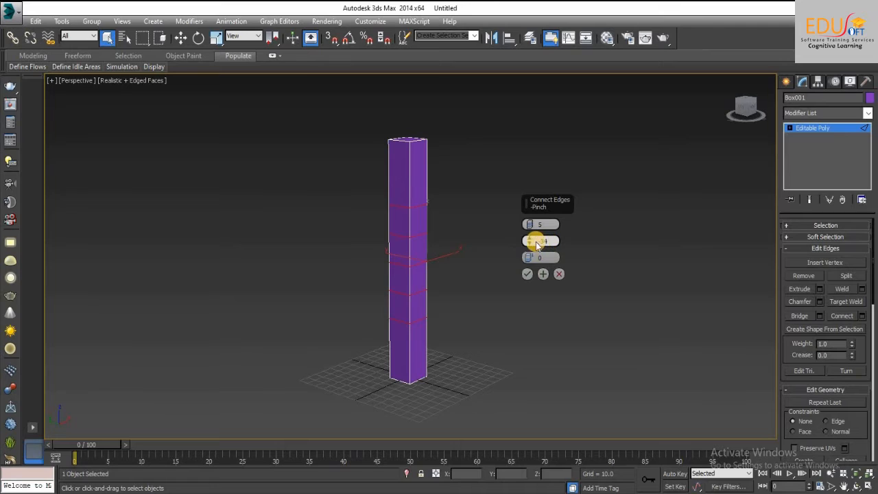
{"action": "mouse_move", "coordinate": [530, 239]}
{"action": "left_mouse_down"}
{"action": "mouse_move", "coordinate": [532, 215]}
{"action": "mouse_move", "coordinate": [527, 257]}
{"action": "left_mouse_up"}
{"action": "left_click", "coordinate": [540, 256]}
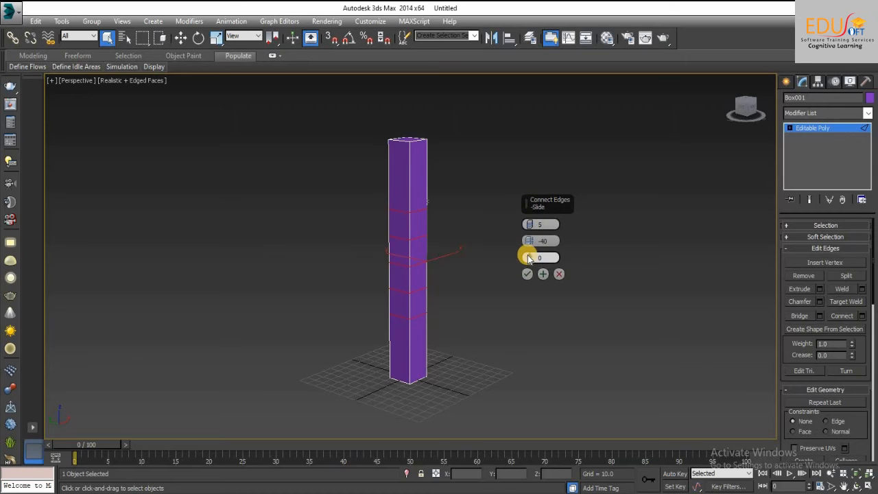
{"action": "left_click_drag", "start_coordinate": [527, 257], "coordinate": [543, 273]}
{"action": "double_click", "coordinate": [549, 258]}
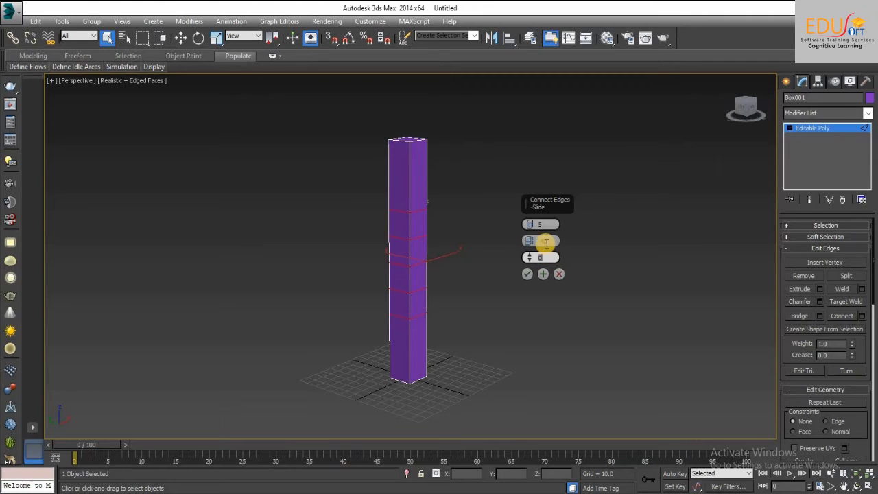
{"action": "mouse_move", "coordinate": [529, 241]}
{"action": "left_mouse_down"}
{"action": "mouse_move", "coordinate": [528, 225]}
{"action": "mouse_move", "coordinate": [537, 233]}
{"action": "left_mouse_up"}
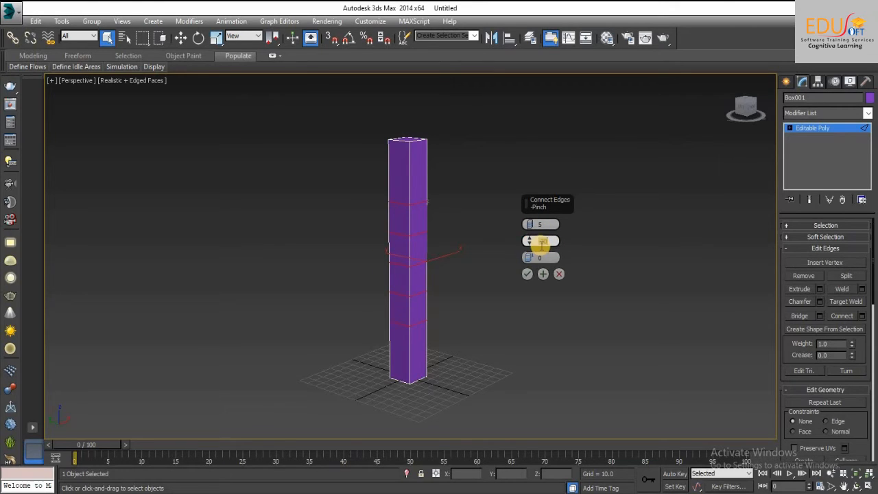
{"action": "type", "text": "-30"}
{"action": "left_click", "coordinate": [524, 275]}
{"action": "left_click", "coordinate": [526, 275]}
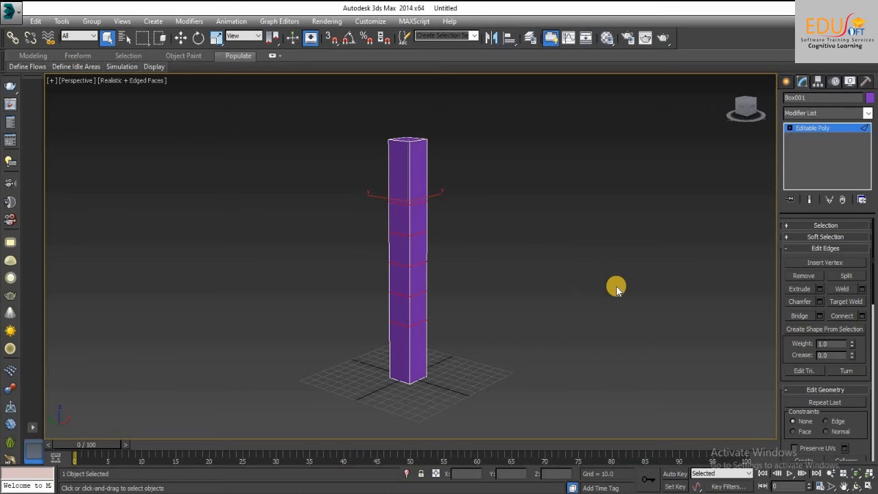
Extrude the five horizontal edge loops around the box inward with a height of -2.
{"action": "left_click", "coordinate": [819, 289]}
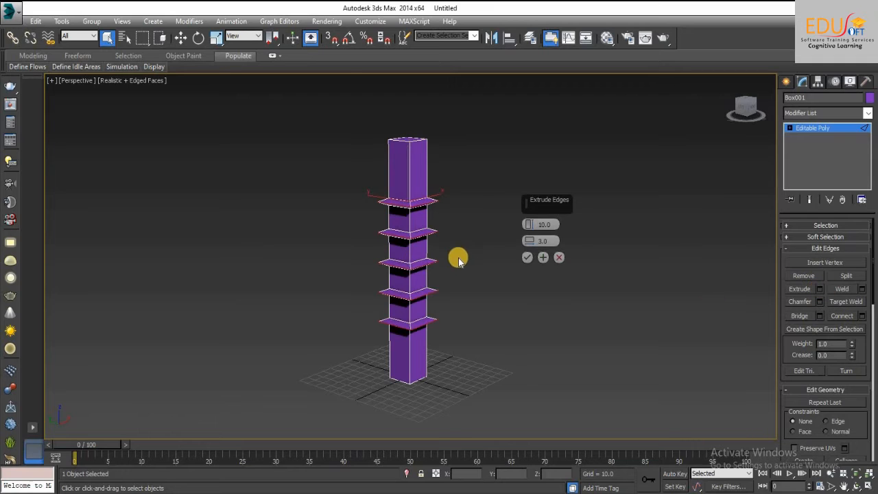
{"action": "scroll", "coordinate": [449, 282], "scroll_direction": "up", "scroll_amount": 6}
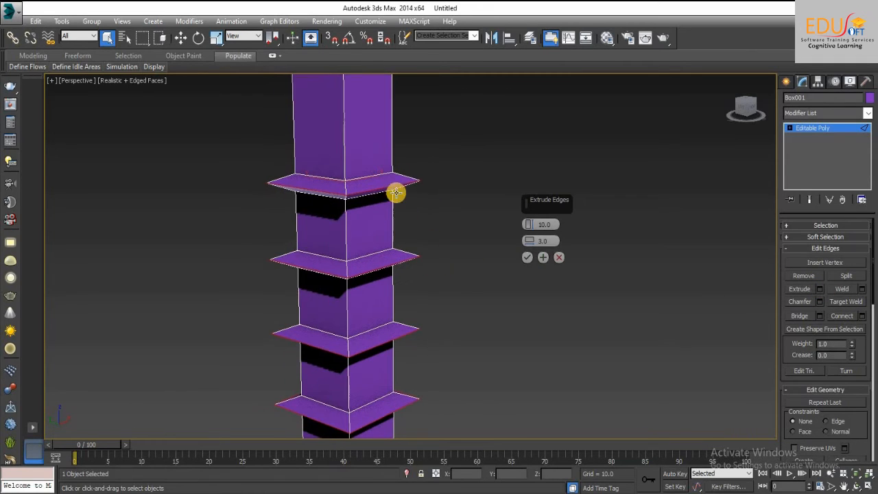
{"action": "mouse_move", "coordinate": [409, 267]}
{"action": "middle_mouse_down", "text": "alt"}
{"action": "mouse_move", "coordinate": [521, 260]}
{"action": "mouse_move", "coordinate": [359, 259]}
{"action": "mouse_move", "coordinate": [400, 258]}
{"action": "middle_mouse_up", "text": "alt"}
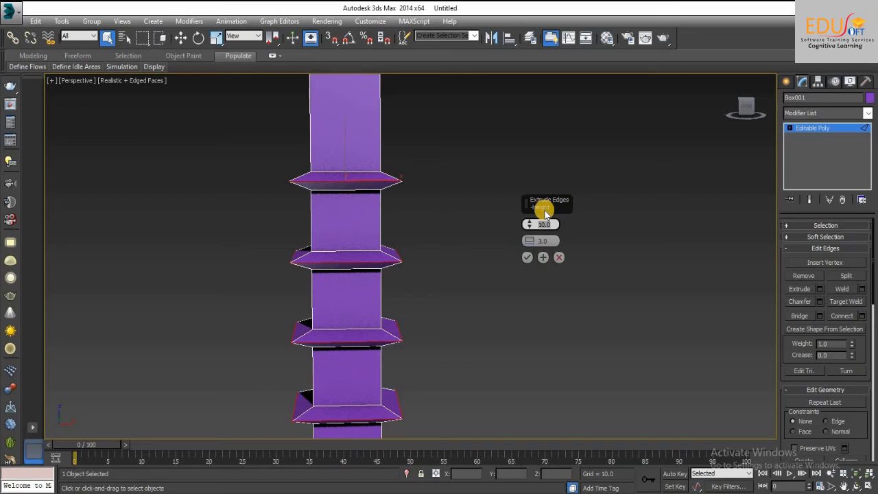
{"action": "type", "text": "-2"}
{"action": "key", "text": "Return"}
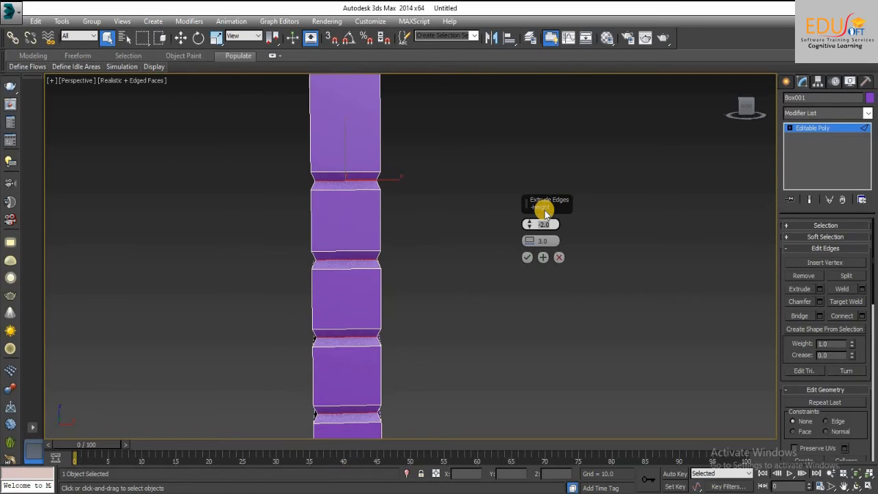
Set the edge extrusion's width to 1 and apply it to form narrow grooves.
{"action": "left_click", "coordinate": [540, 243]}
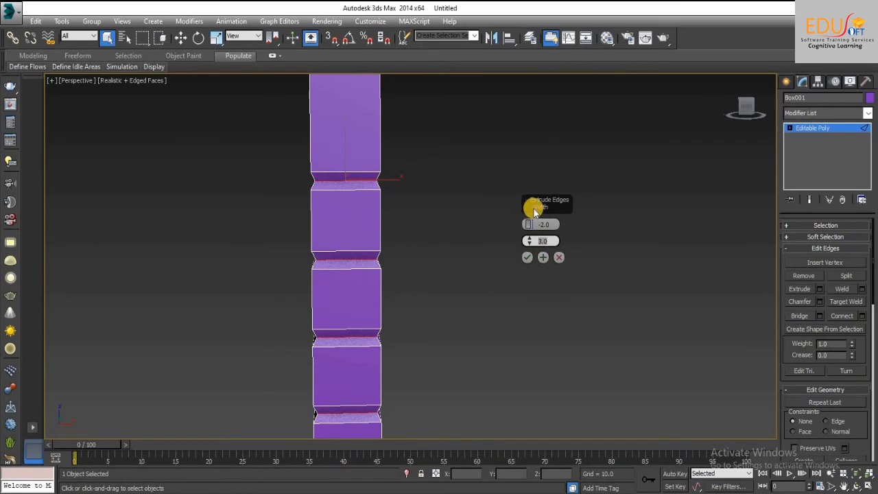
{"action": "left_click", "coordinate": [543, 240]}
{"action": "left_click", "coordinate": [525, 241]}
{"action": "key", "text": "Return"}
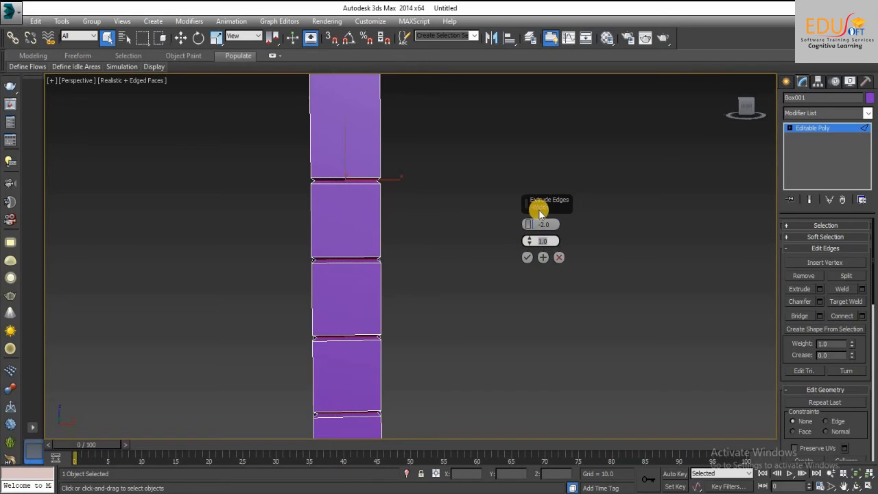
{"action": "left_click", "coordinate": [541, 222]}
{"action": "left_click", "coordinate": [525, 258]}
{"action": "left_click", "coordinate": [525, 257]}
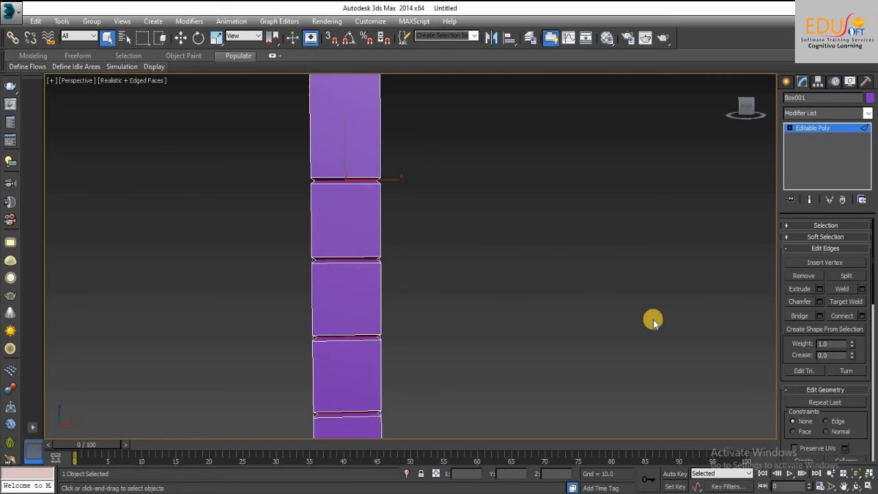
Start chamfering the selected groove edges, trying an edge chamfer amount of 2 with 1 segment.
{"action": "left_click", "coordinate": [820, 304]}
{"action": "scroll", "coordinate": [374, 197], "scroll_direction": "up", "scroll_amount": 3}
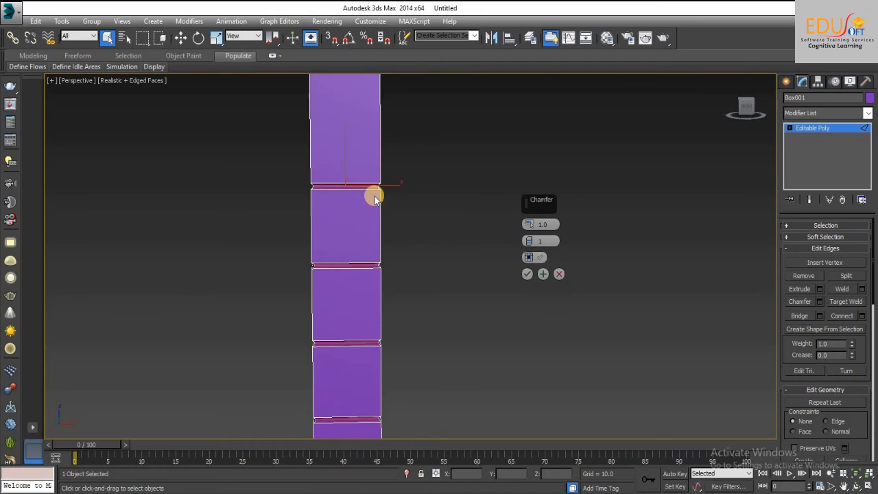
{"action": "scroll", "coordinate": [374, 197], "scroll_direction": "up", "scroll_amount": 3}
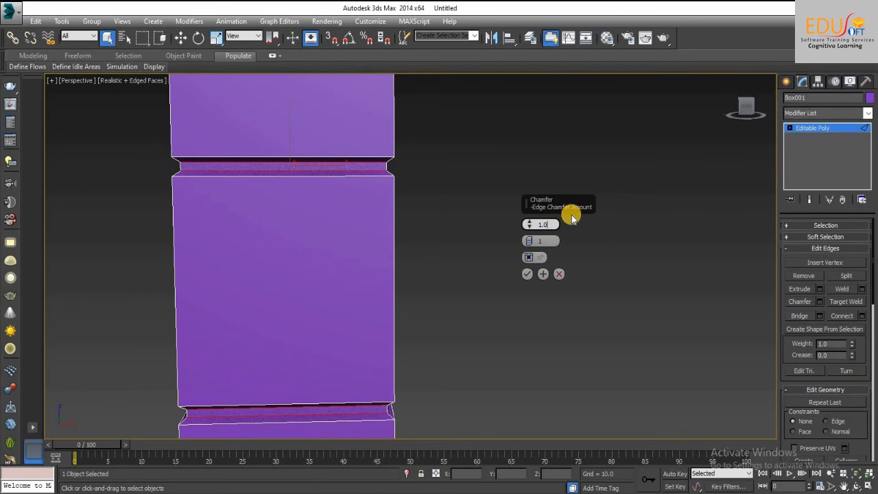
{"action": "left_click", "coordinate": [545, 243]}
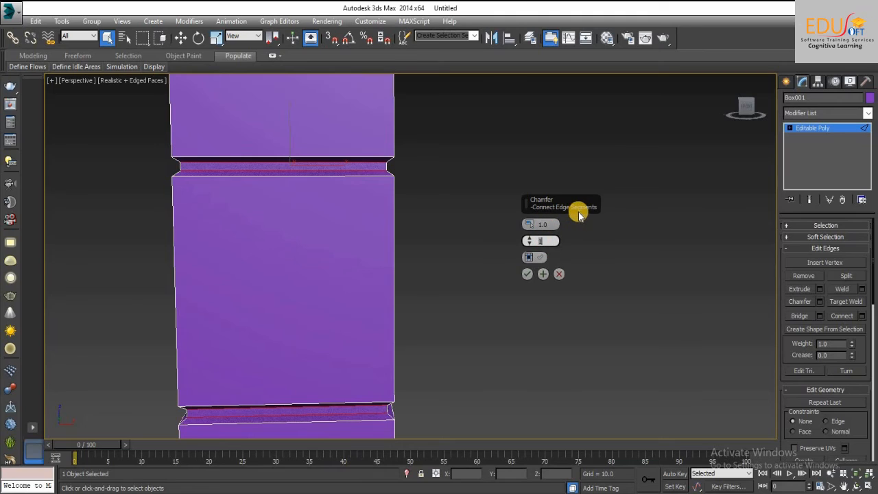
{"action": "left_click", "coordinate": [543, 225]}
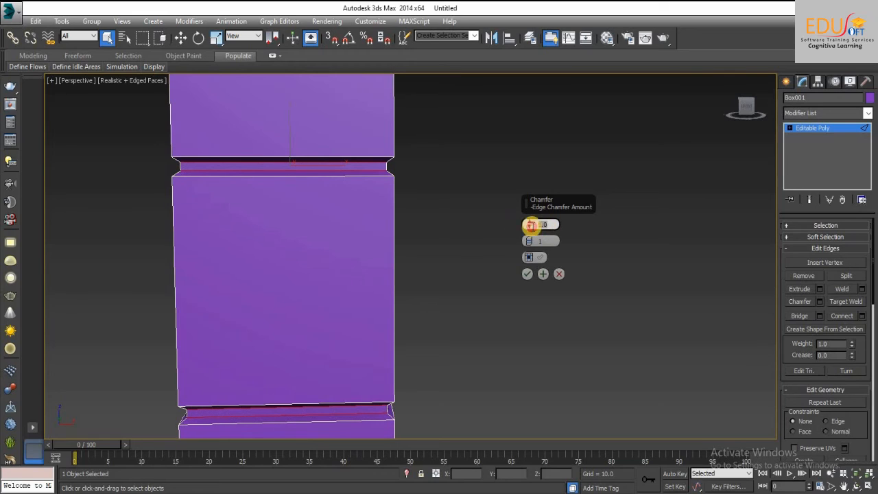
{"action": "type", "text": "2"}
{"action": "key", "text": "Return"}
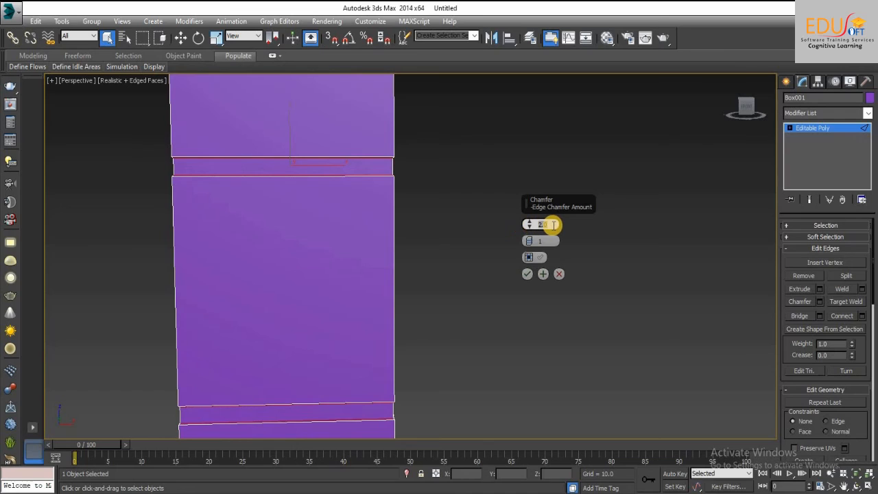
Set the edge chamfer amount to 1.5 and apply the chamfer to the grooves.
{"action": "key", "text": "Return"}
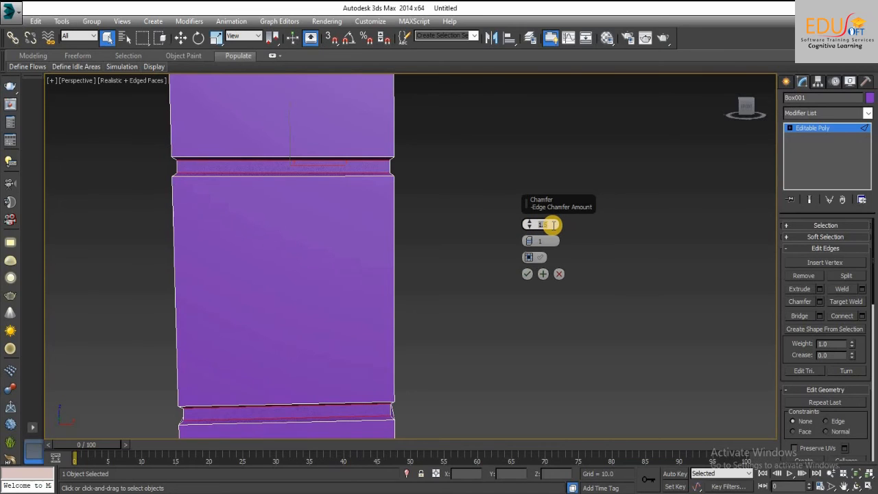
{"action": "scroll", "coordinate": [316, 252], "scroll_direction": "down", "scroll_amount": 4}
{"action": "scroll", "coordinate": [315, 253], "scroll_direction": "down", "scroll_amount": 3}
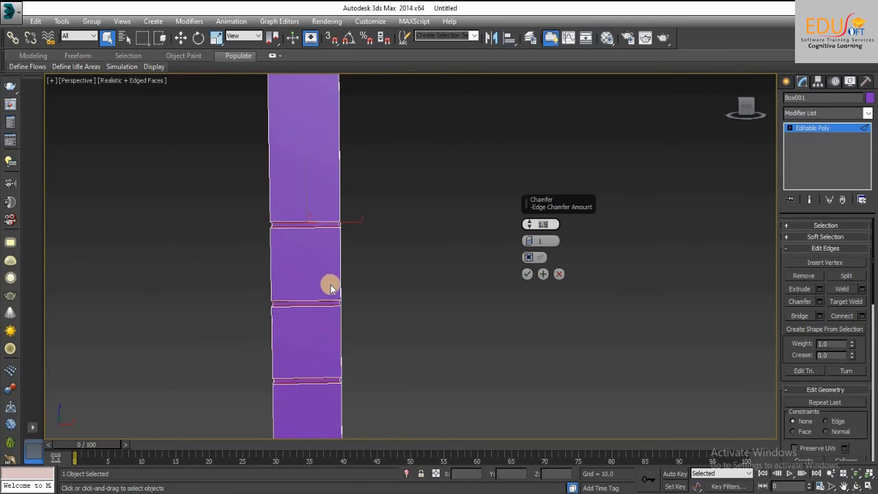
{"action": "scroll", "coordinate": [331, 285], "scroll_direction": "down", "scroll_amount": 5}
{"action": "middle_click_drag", "start_coordinate": [339, 277], "coordinate": [353, 245]}
{"action": "scroll", "coordinate": [354, 244], "scroll_direction": "up", "scroll_amount": 3}
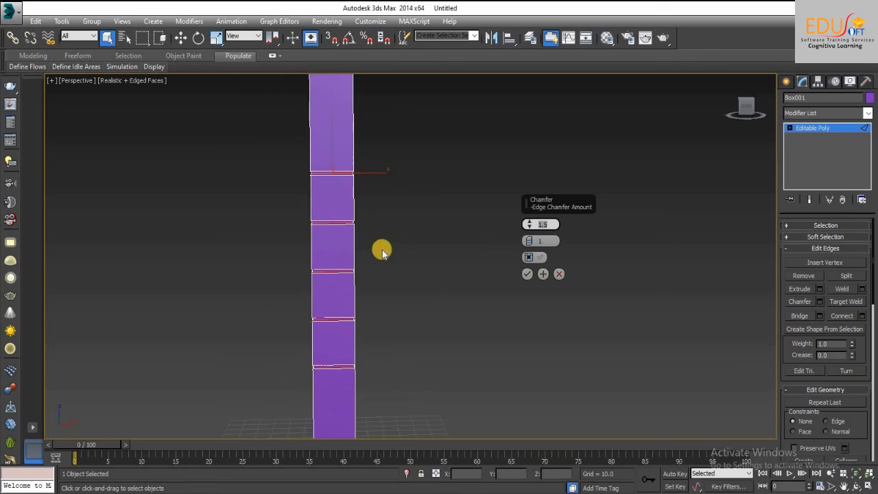
{"action": "left_click", "coordinate": [526, 274]}
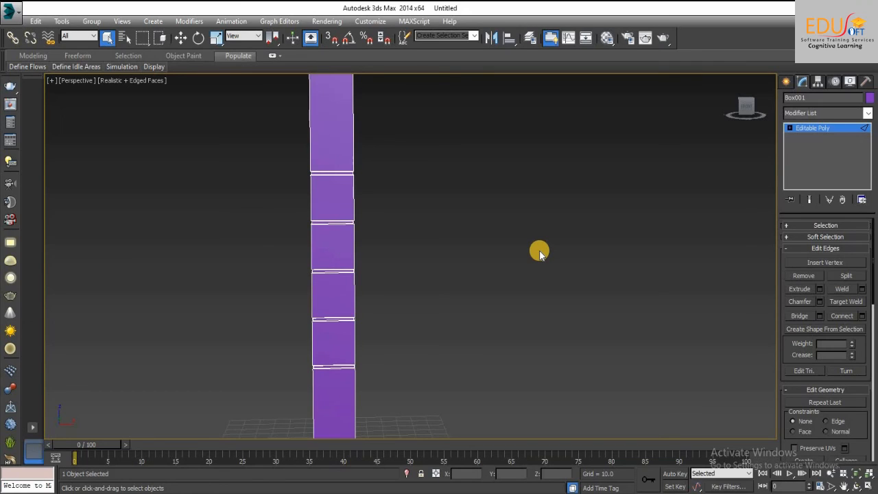
Inspect the chamfered grooves up close, then exit edge editing and deselect the pillar.
{"action": "scroll", "coordinate": [357, 180], "scroll_direction": "up", "scroll_amount": 8}
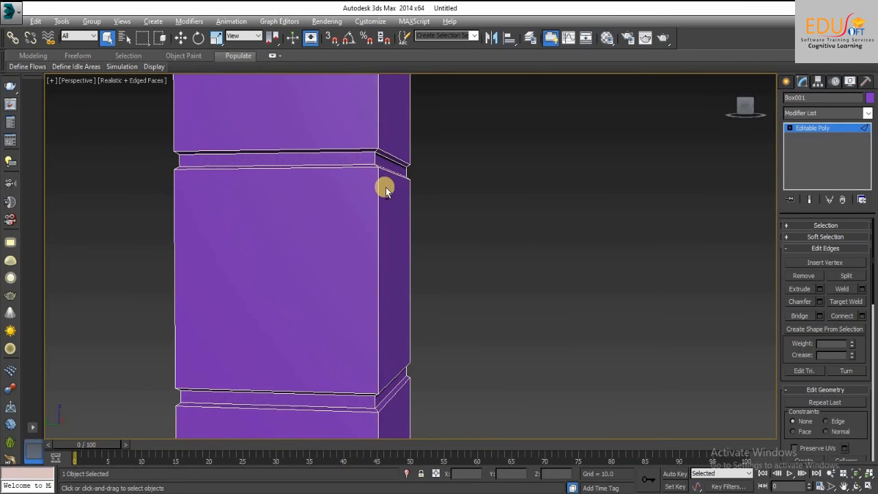
{"action": "middle_click_drag", "start_coordinate": [385, 191], "coordinate": [271, 200], "text": "alt"}
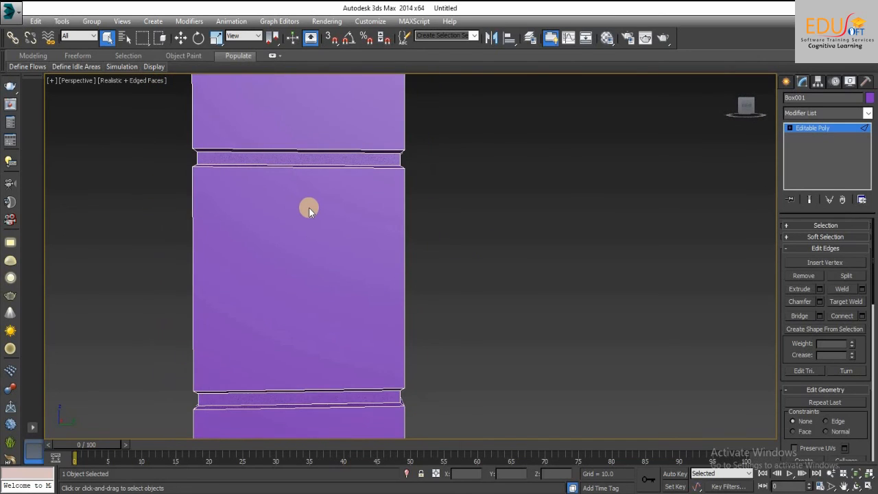
{"action": "scroll", "coordinate": [309, 211], "scroll_direction": "down", "scroll_amount": 8}
{"action": "middle_click_drag", "start_coordinate": [344, 217], "coordinate": [402, 215], "text": "alt"}
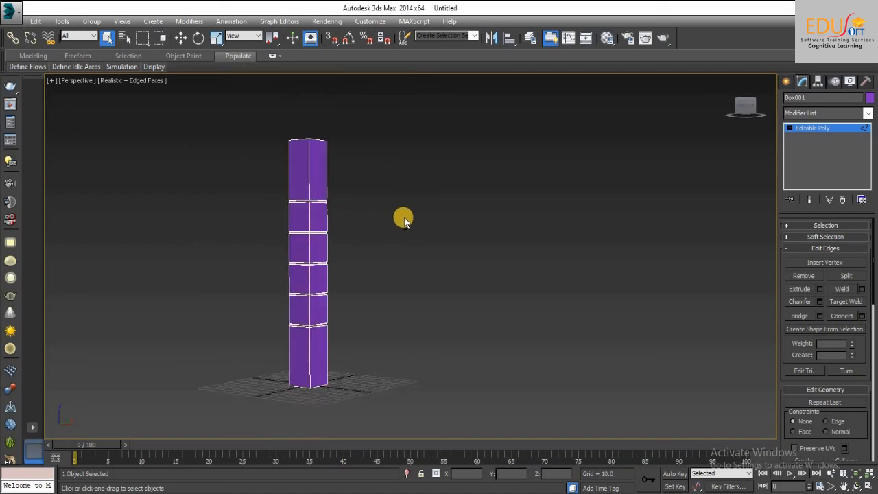
{"action": "left_click", "coordinate": [814, 129]}
{"action": "left_click", "coordinate": [487, 253]}
{"action": "middle_click_drag", "start_coordinate": [295, 247], "coordinate": [483, 245]}
{"action": "scroll", "coordinate": [467, 245], "scroll_direction": "up", "scroll_amount": 4}
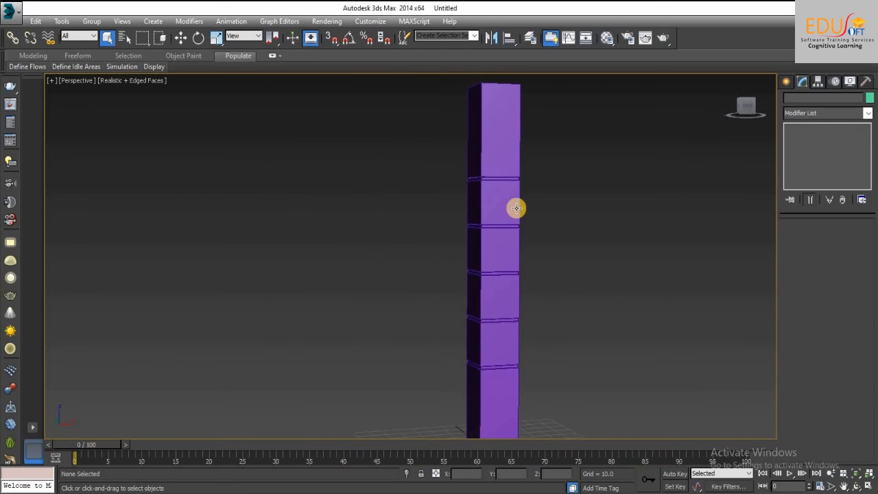
Hide the edged faces in the perspective view and display the whole pillar in Shaded mode.
{"action": "key", "text": "F4"}
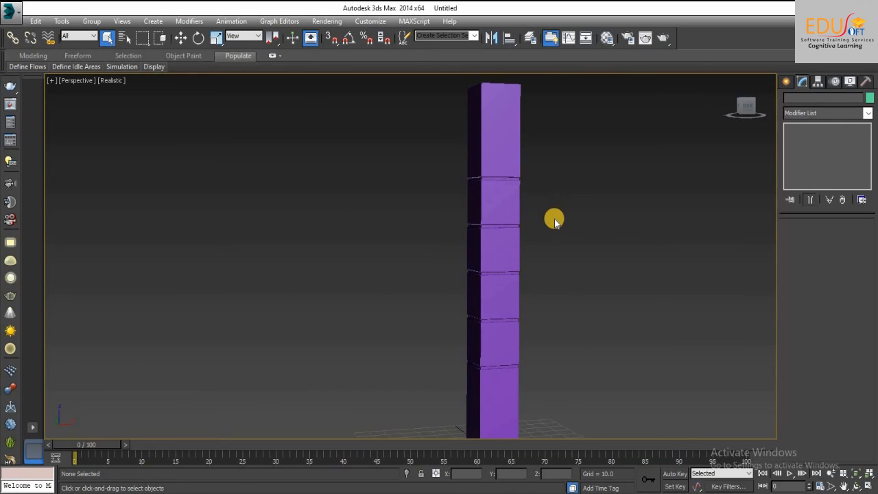
{"action": "scroll", "coordinate": [554, 221], "scroll_direction": "down", "scroll_amount": 3}
{"action": "middle_click_drag", "start_coordinate": [548, 220], "coordinate": [461, 223]}
{"action": "scroll", "coordinate": [517, 222], "scroll_direction": "up", "scroll_amount": 2}
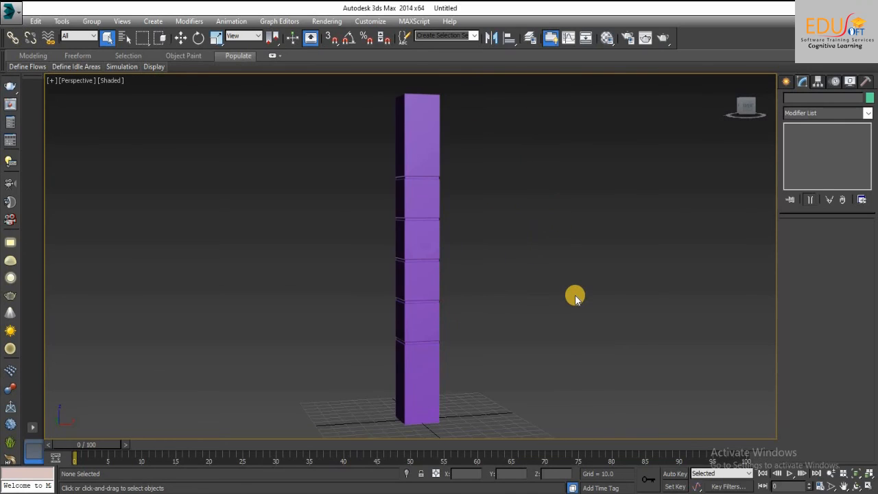